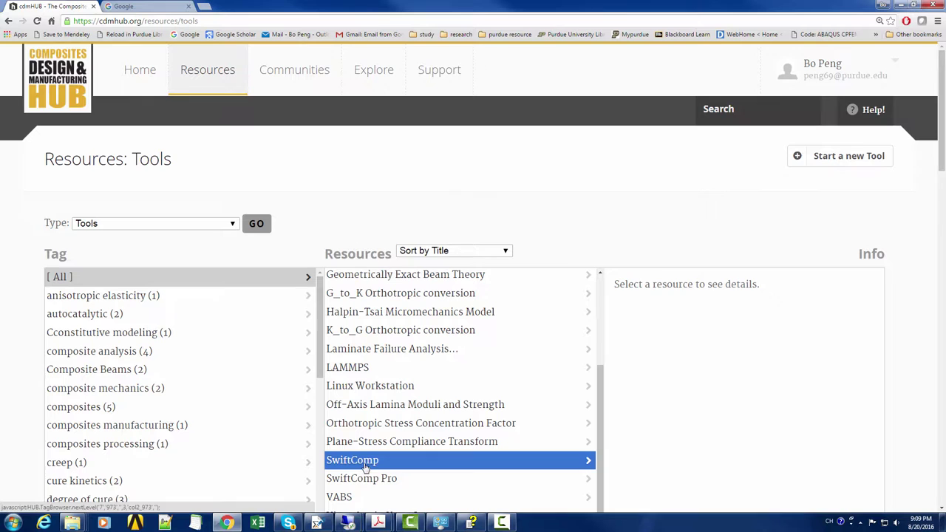
Open the SwiftComp tool page in cdmHUB and scroll to its supporting documents list.
left_click(365, 465)
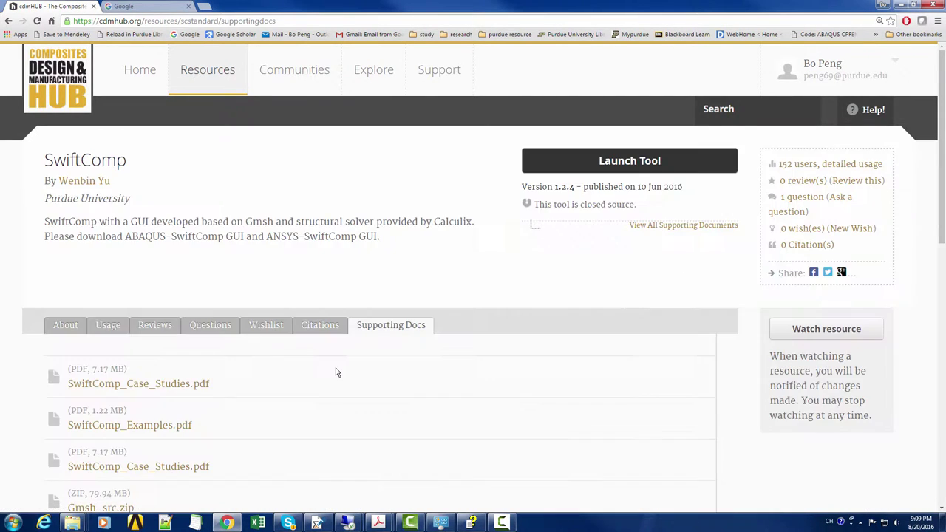
scroll(336, 372, "down", 2)
Scroll down the page before loading the FreeEdge_twistComp database.
scroll(333, 369, "down", 4)
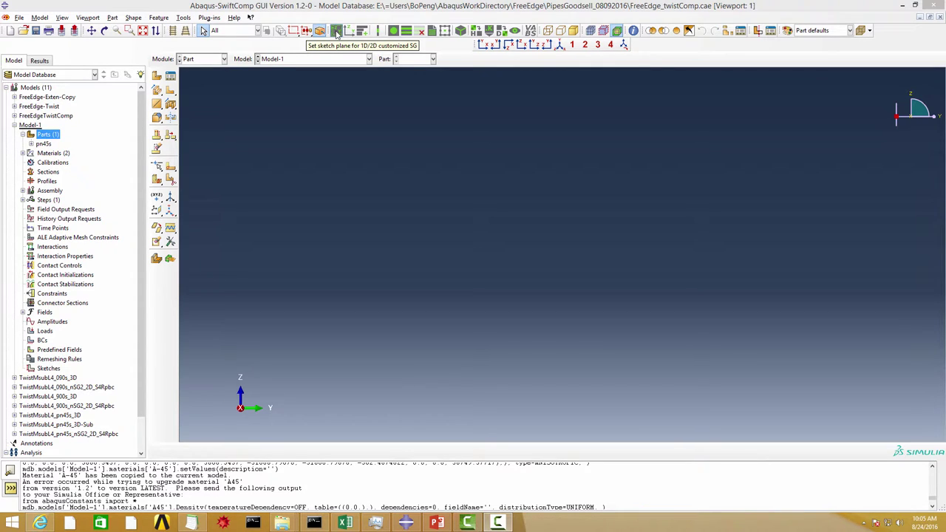
Set up a 2D customized SG sketch plane for a new part named pn45s.
left_click(337, 33)
left_click(336, 33)
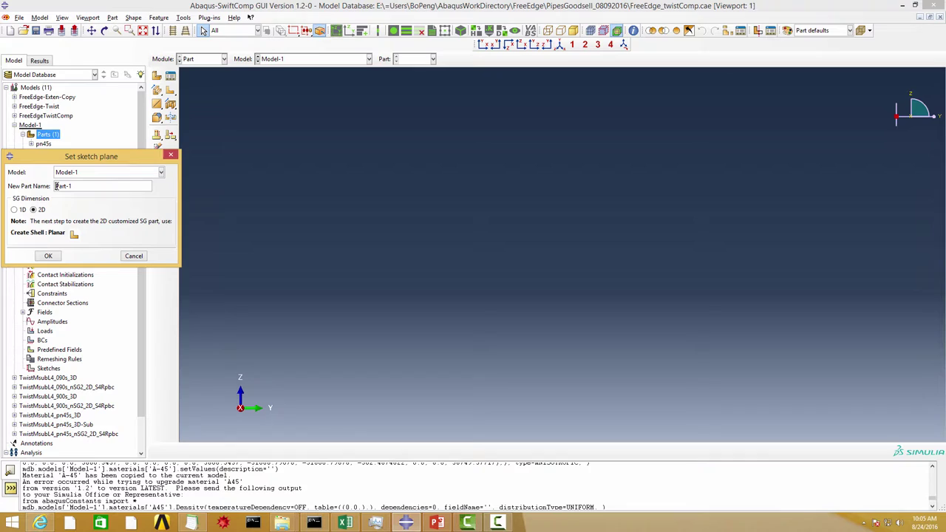
left_click_drag(56, 186, 81, 184)
type("pn")
type("45")
type("s")
Sketch a rectangle with corner at 8,2 as pn45s's planar shell face.
left_click(53, 259)
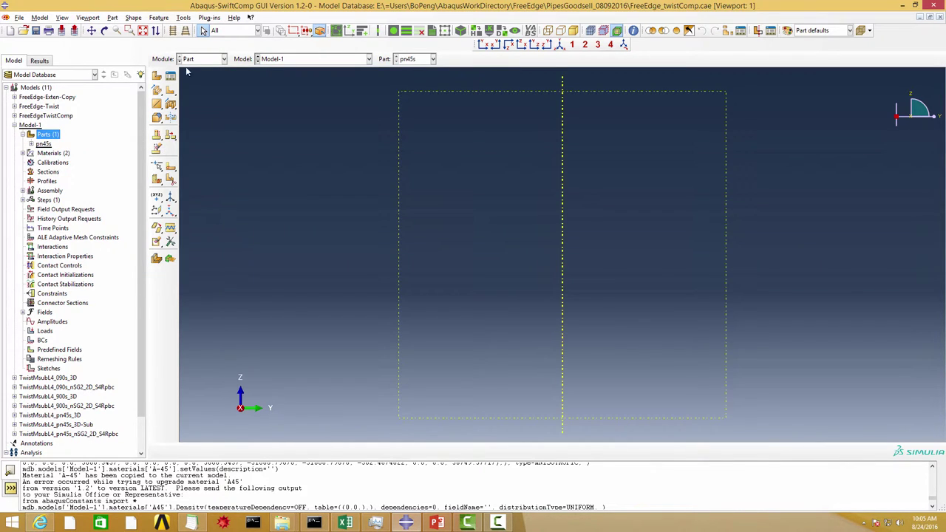
left_click(173, 92)
left_click(724, 267)
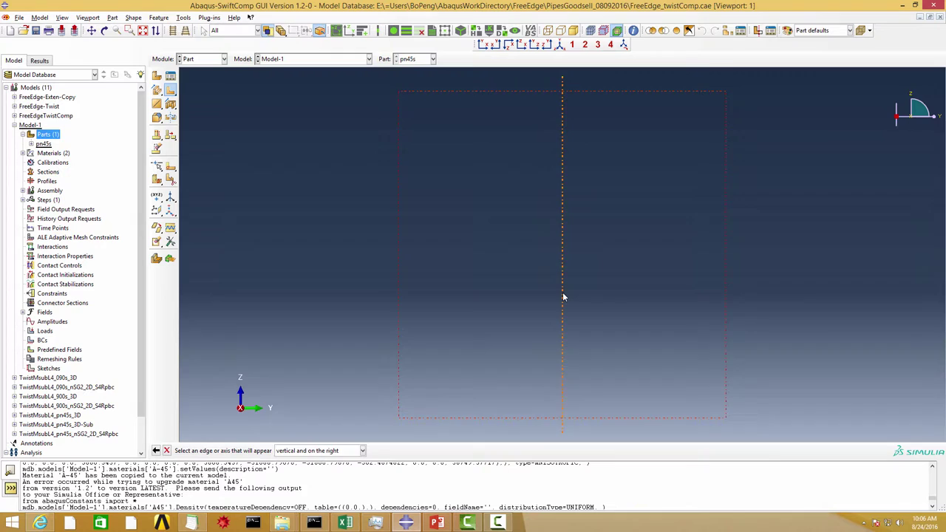
left_click(564, 297)
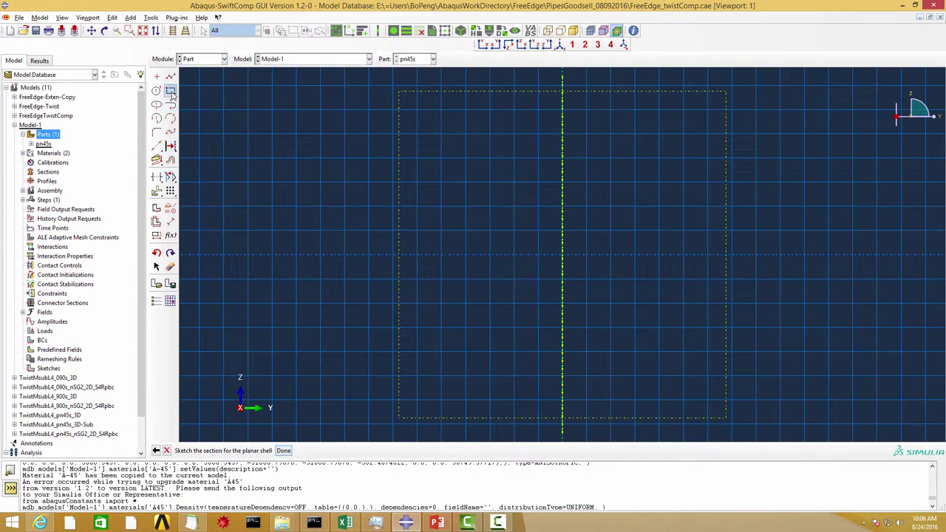
left_click(171, 91)
type("-8,-")
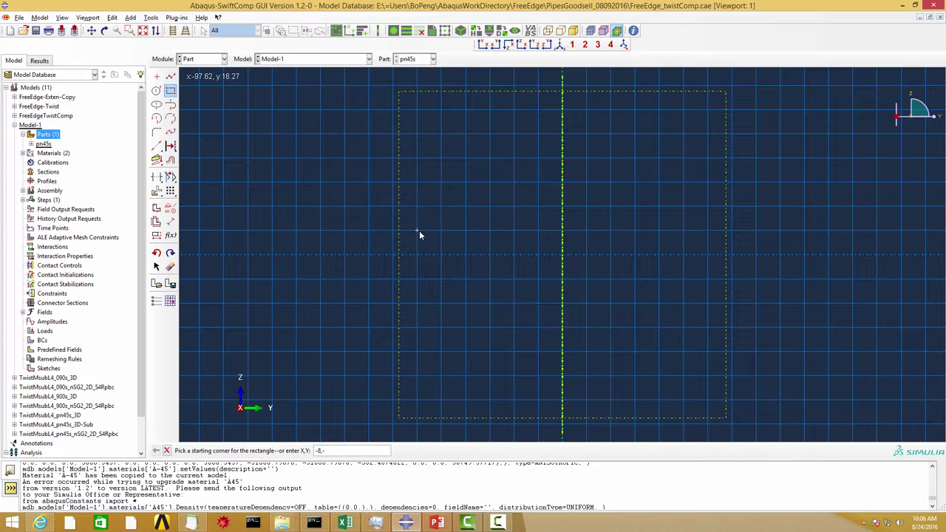
left_click(418, 232)
type("8,2")
middle_click(391, 224)
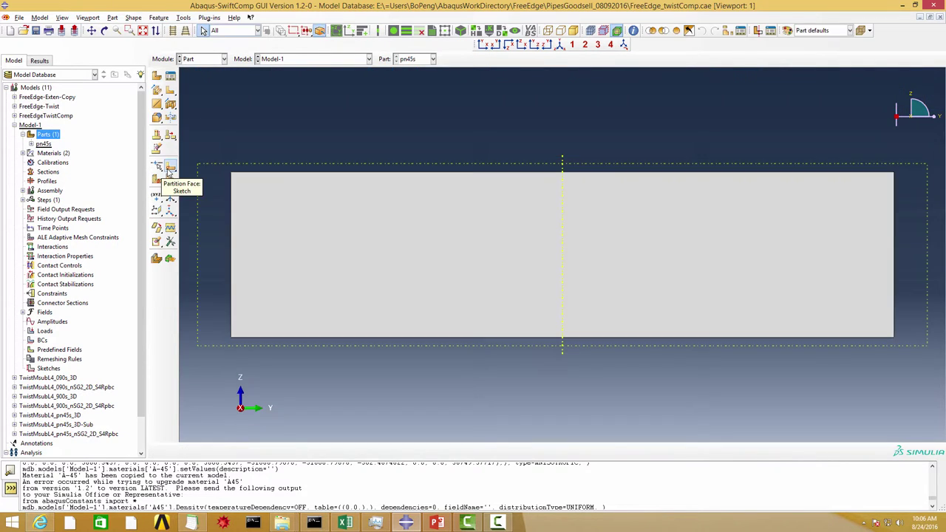
Start a face partition sketch and draw the first horizontal line at -1.
left_click(169, 171)
left_click(893, 271)
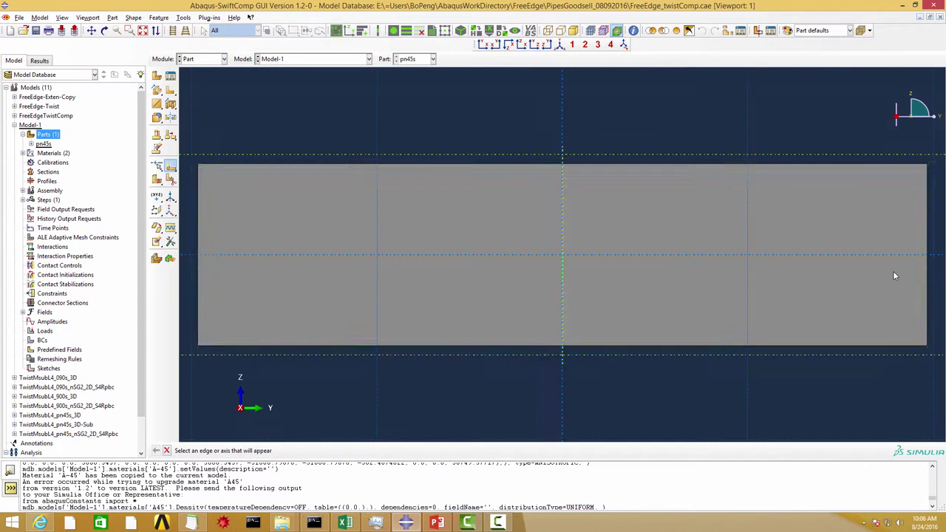
left_click(195, 165)
type("8,")
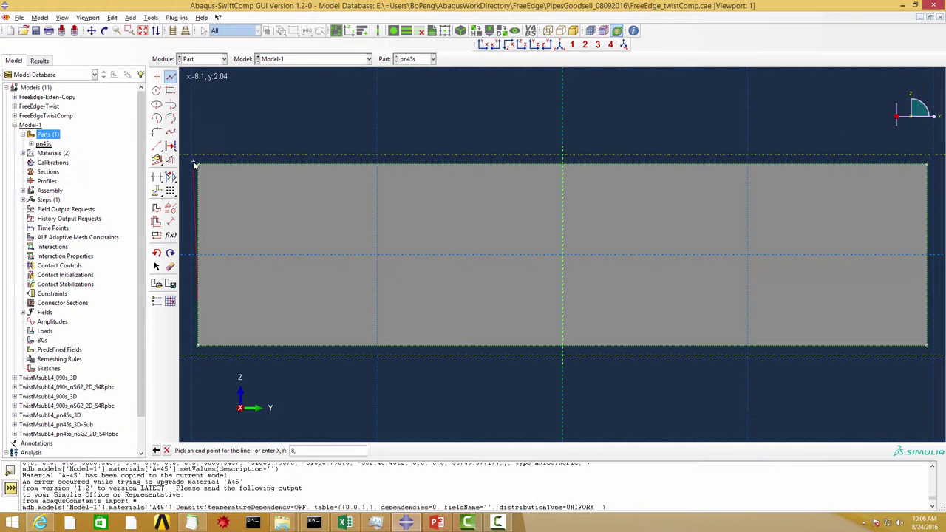
type("-1")
key("Return")
middle_click(293, 233)
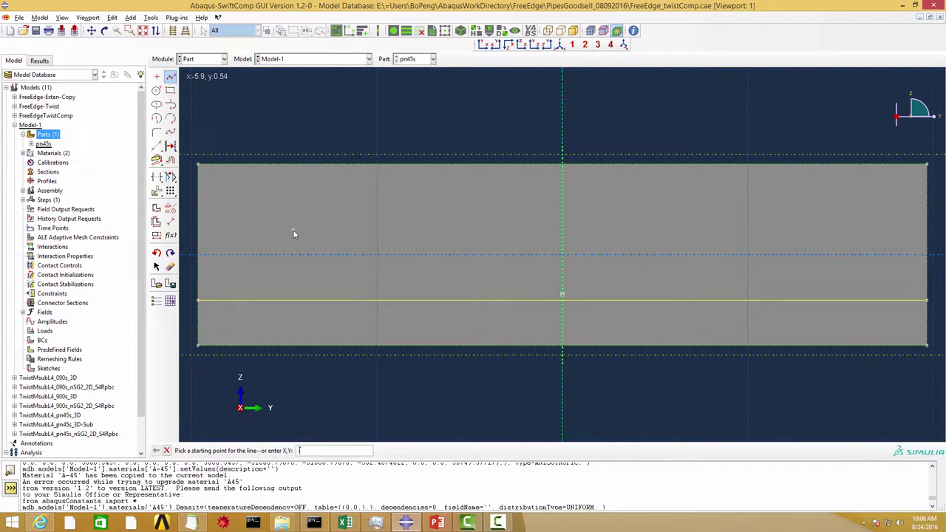
Draw the middle line through 8,0 and the upper line at 1, then apply the partition.
key("Return")
type("8,0")
key("Return")
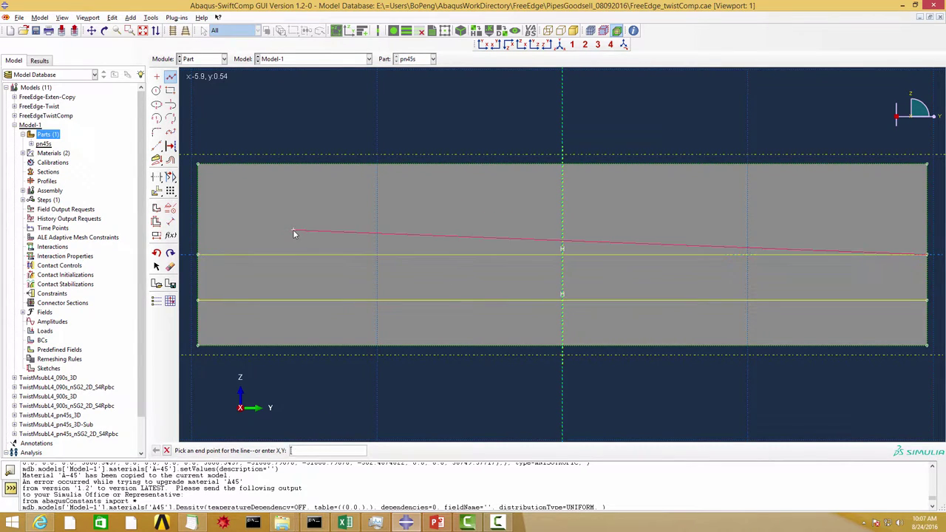
middle_click(303, 232)
type("-8,")
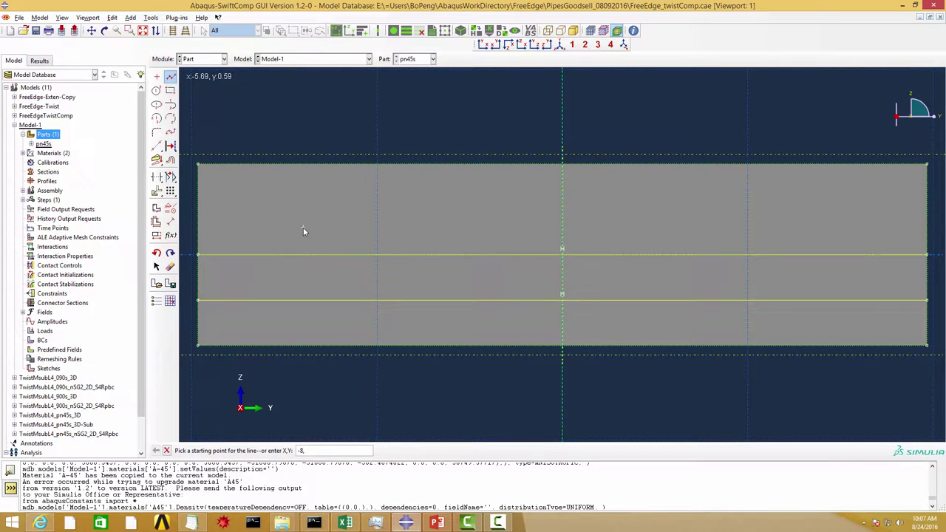
type("1")
key("Return")
type(",1")
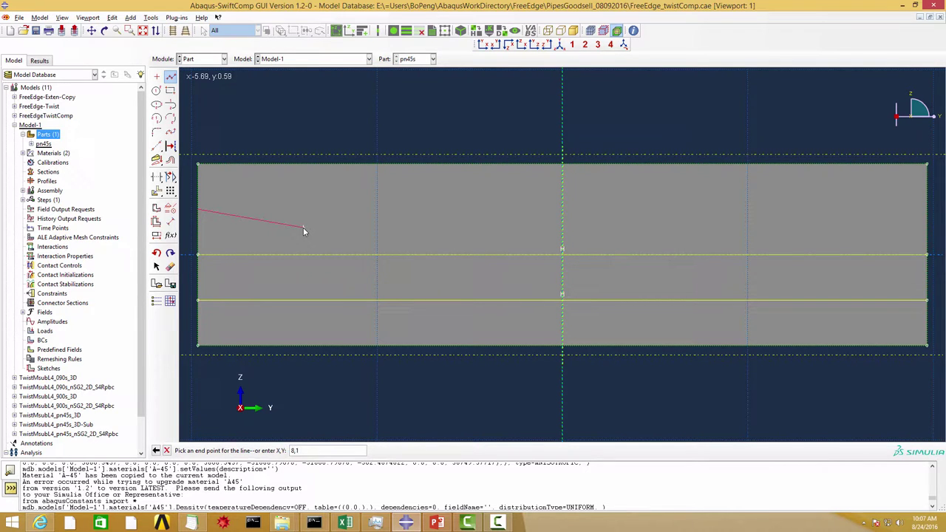
key("Return")
middle_click(303, 232)
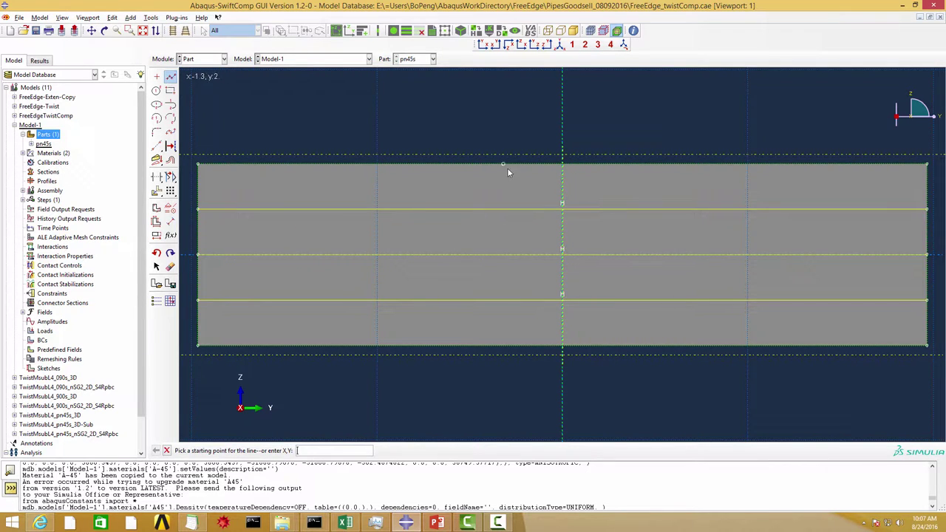
middle_click(563, 347)
middle_click(563, 347)
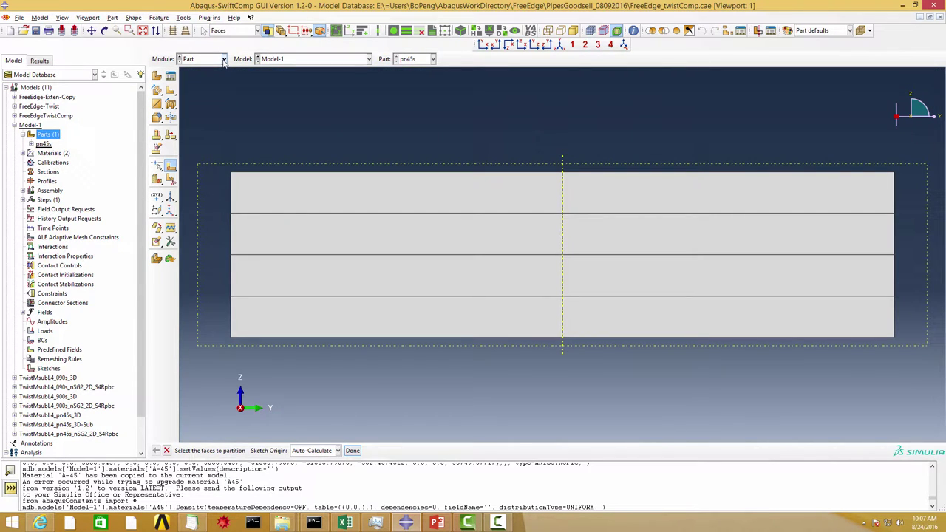
Switch to the Property module and review material A-45 without changes.
left_click(223, 59)
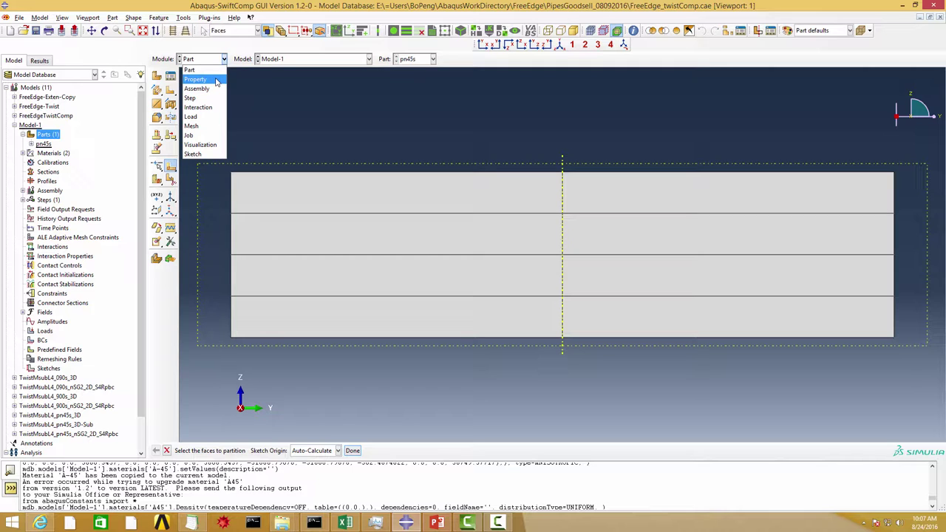
left_click(215, 79)
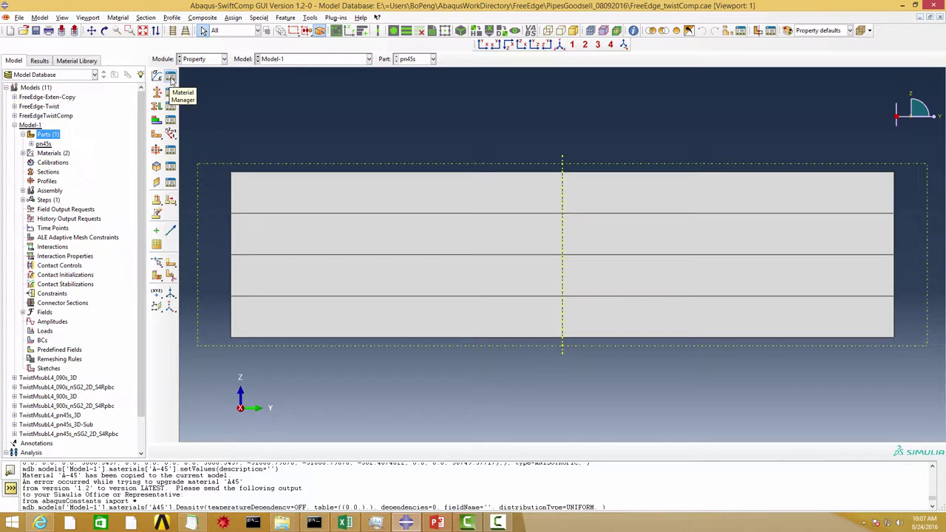
left_click(171, 79)
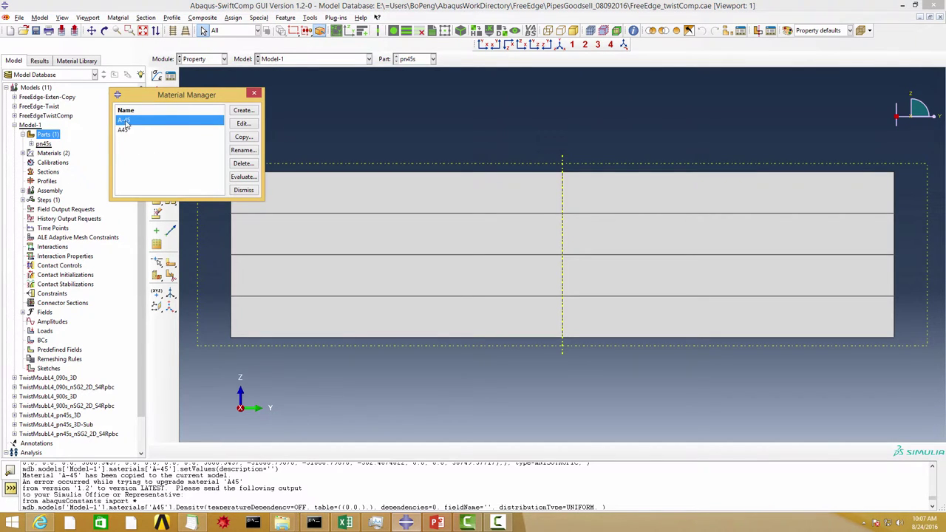
left_click(244, 124)
left_click(68, 357)
left_click(246, 94)
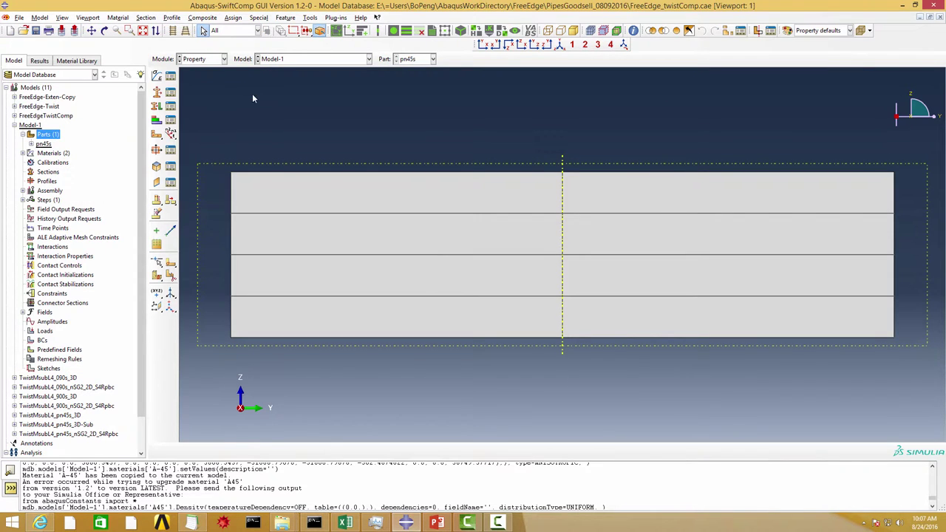
Create the homogeneous shell section Section-45 with its material.
left_click(172, 93)
left_click(98, 192)
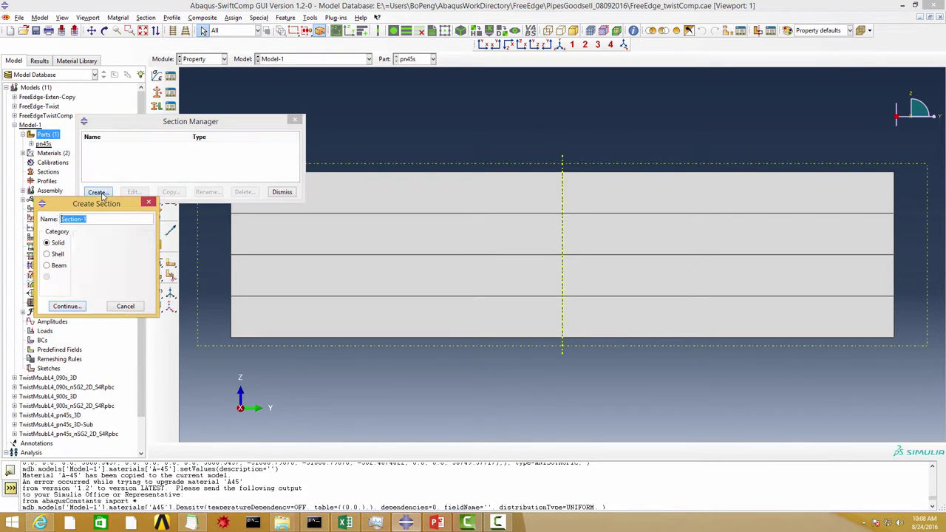
left_click(59, 254)
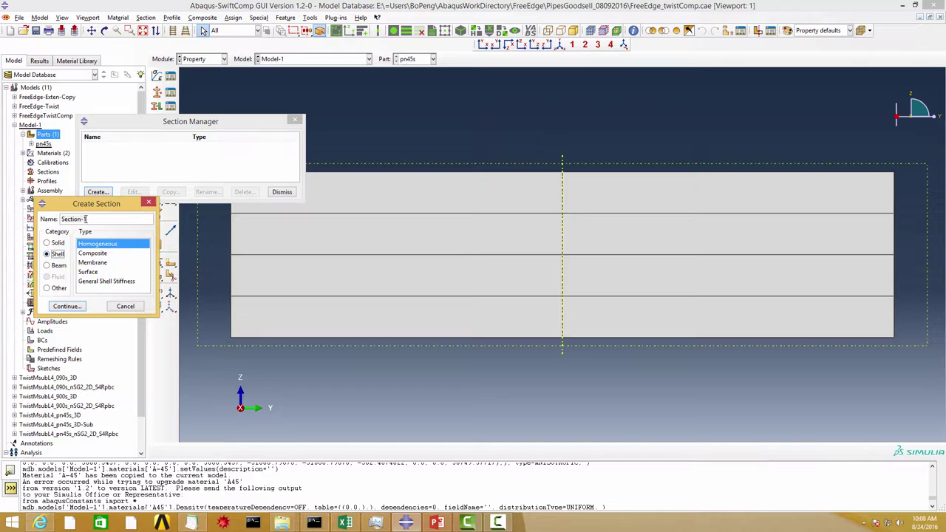
left_click(97, 219)
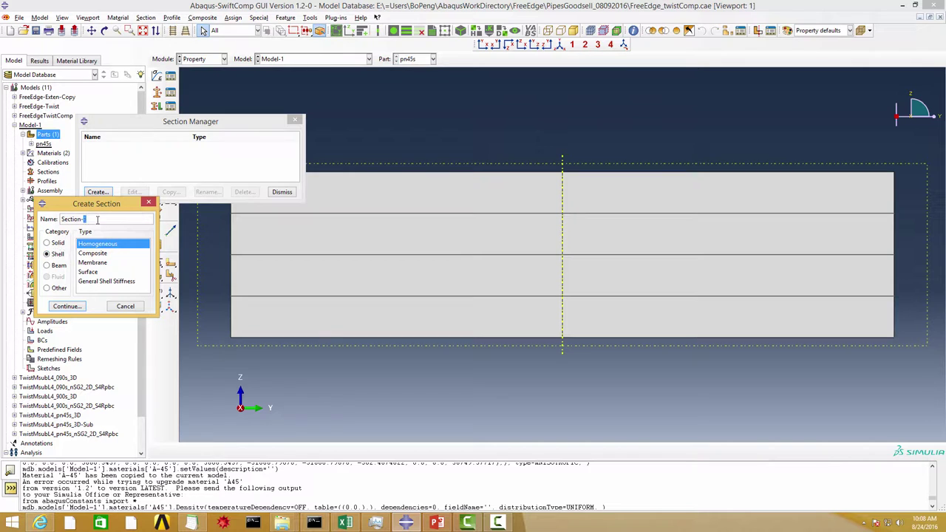
left_click(71, 309)
type("0.1")
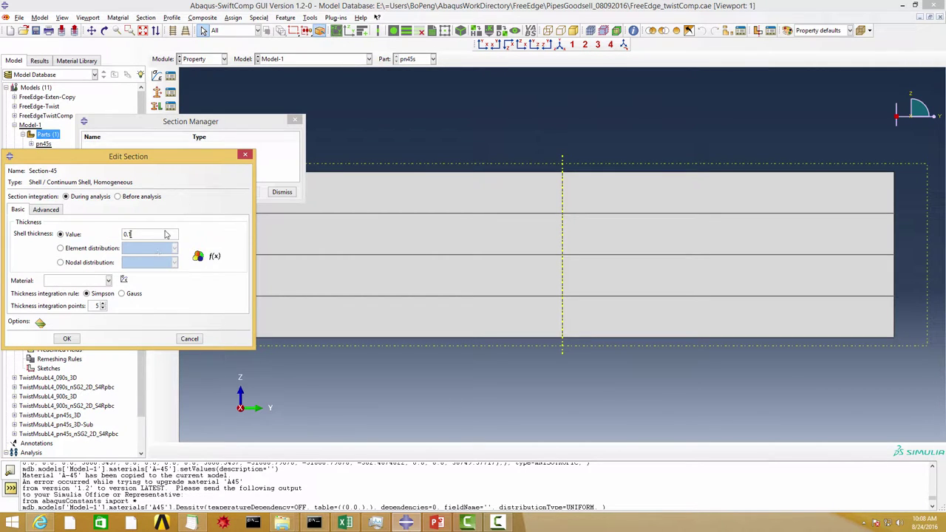
left_click(108, 280)
left_click(58, 294)
left_click(68, 339)
Create the shell section Section-n45 using material A-45, 0.1 thick.
left_click(99, 192)
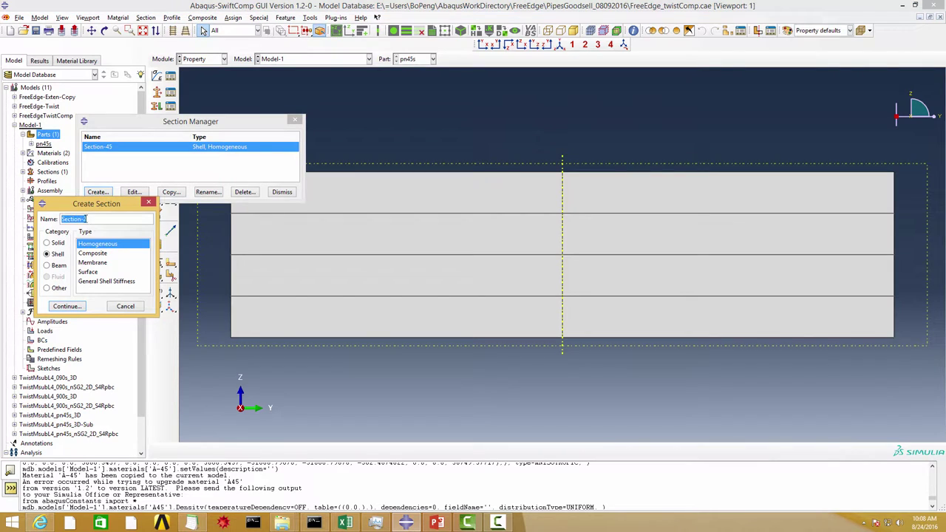
left_click(103, 221)
left_click(70, 307)
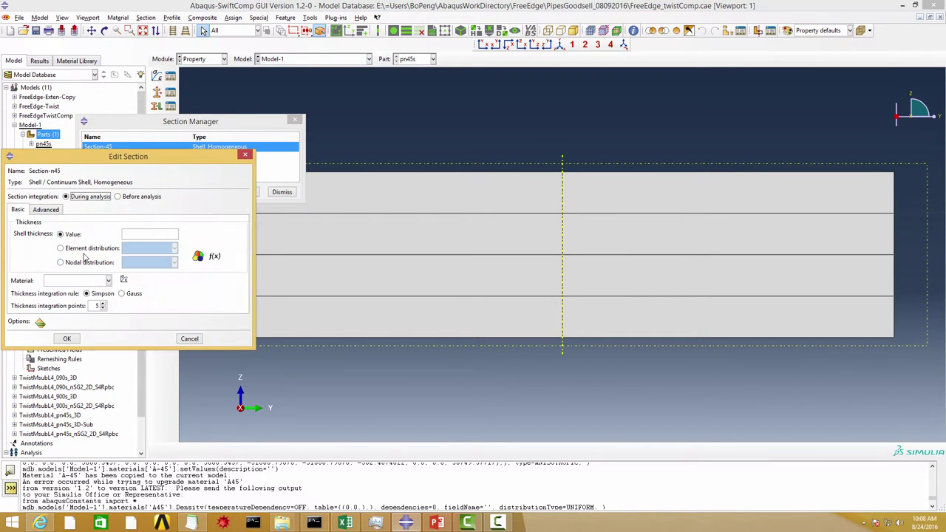
type("0.1")
left_click(108, 281)
left_click(58, 294)
left_click(67, 339)
left_click(295, 119)
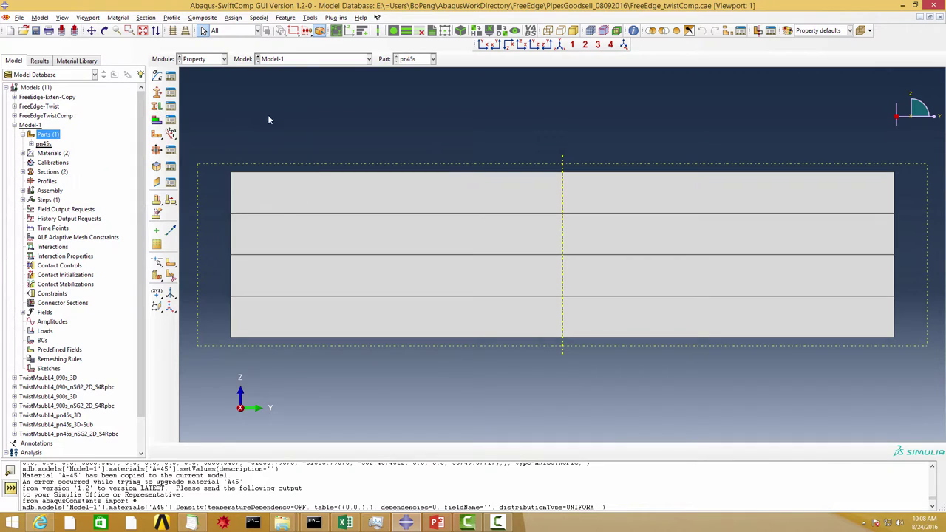
Assign Section-45 to the top and bottom layers.
left_click(168, 105)
left_click(82, 277)
left_click(620, 199)
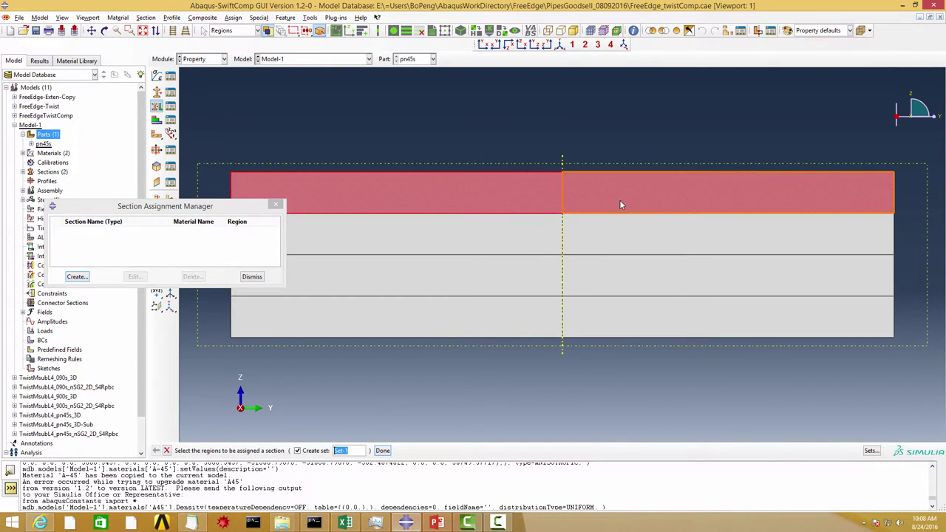
left_click(599, 319, "shift")
middle_click(613, 315)
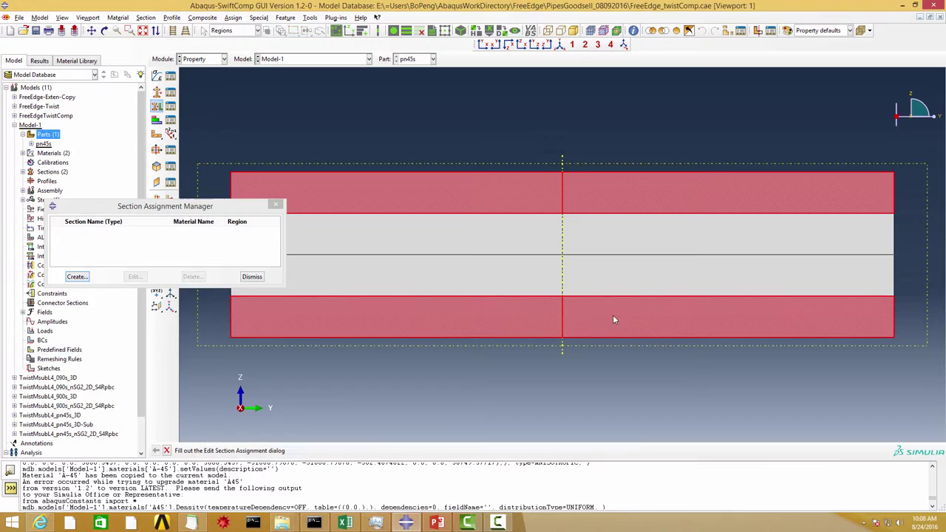
left_click(98, 444)
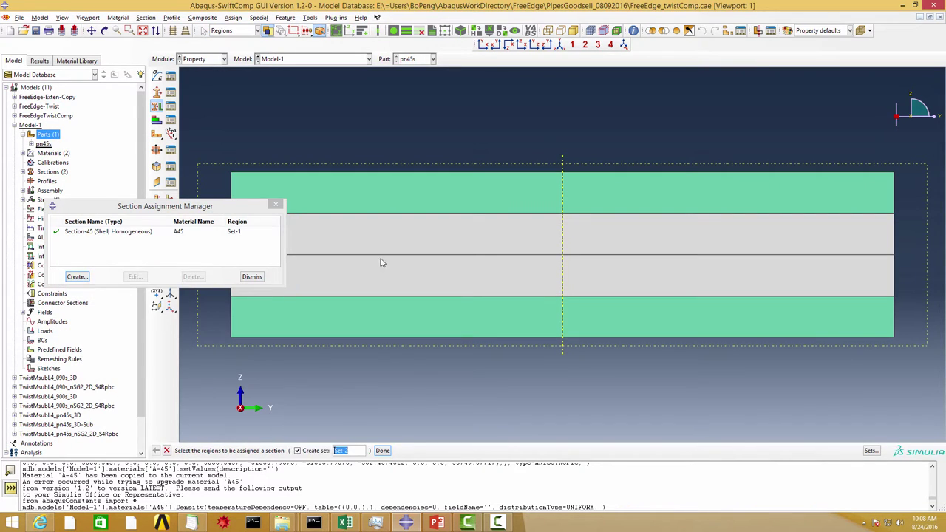
Assign Section-n45 to the two middle layers and switch to the Mesh module.
left_click(584, 280)
middle_click(568, 288)
left_click(155, 313)
left_click(111, 334)
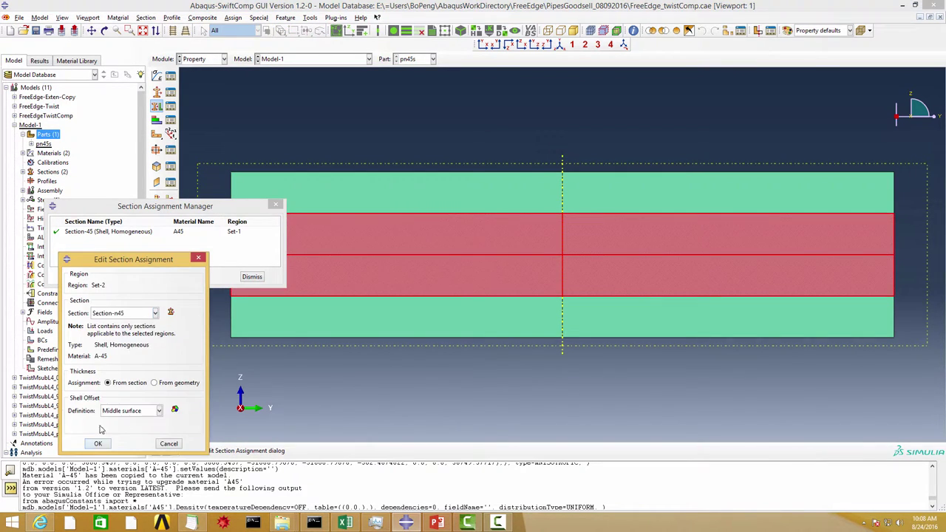
left_click(98, 447)
left_click(168, 451)
left_click(202, 58)
left_click(202, 124)
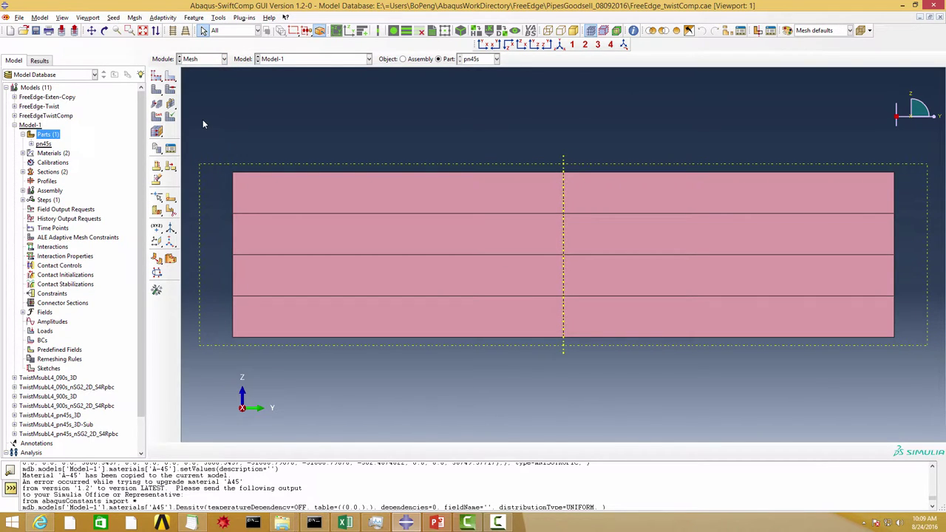
Seed the horizontal layer edges with single bias, flipping direction on selected edges.
left_click(170, 76)
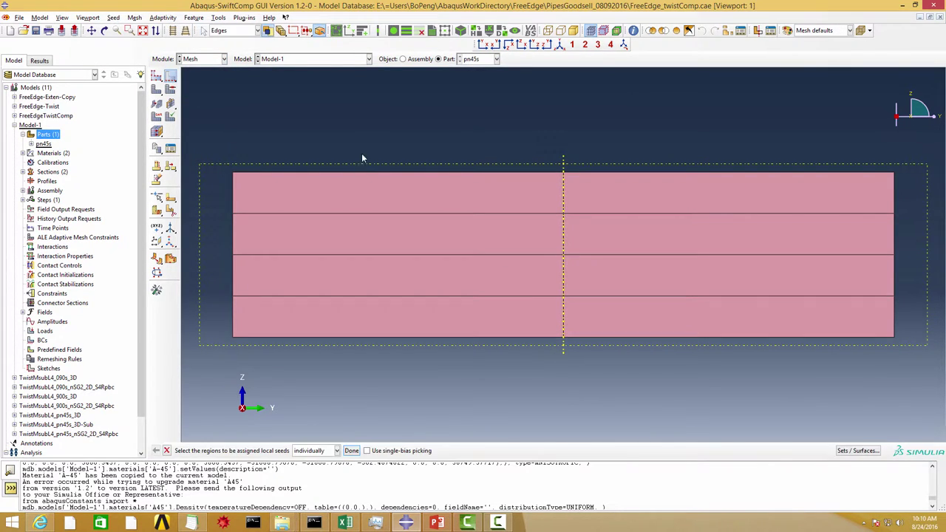
left_click_drag(362, 158, 439, 349)
left_click_drag(676, 365, 665, 381, "shift")
middle_click(653, 399)
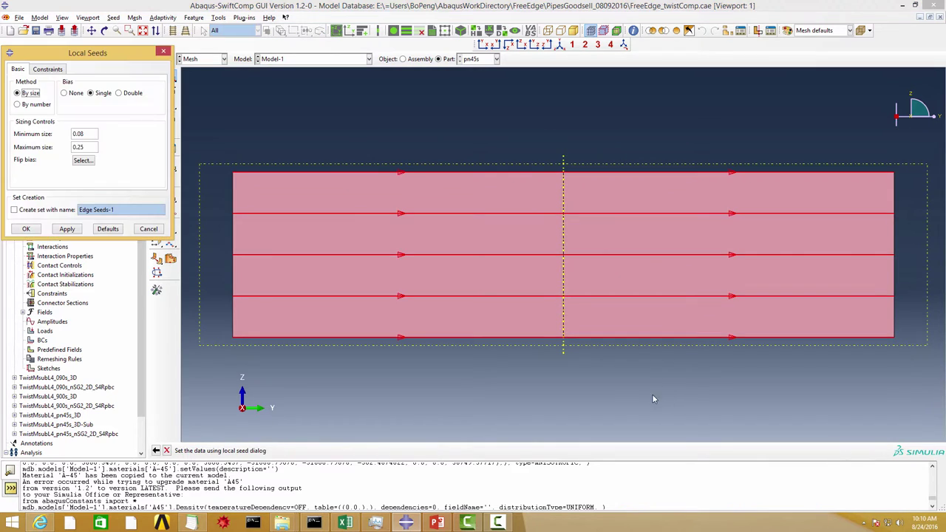
left_click(83, 159)
middle_click(425, 362)
left_click(26, 228)
Double-bias seed the vertical edges by element count and mesh the part into 6480 elements.
left_click_drag(216, 184, 870, 220)
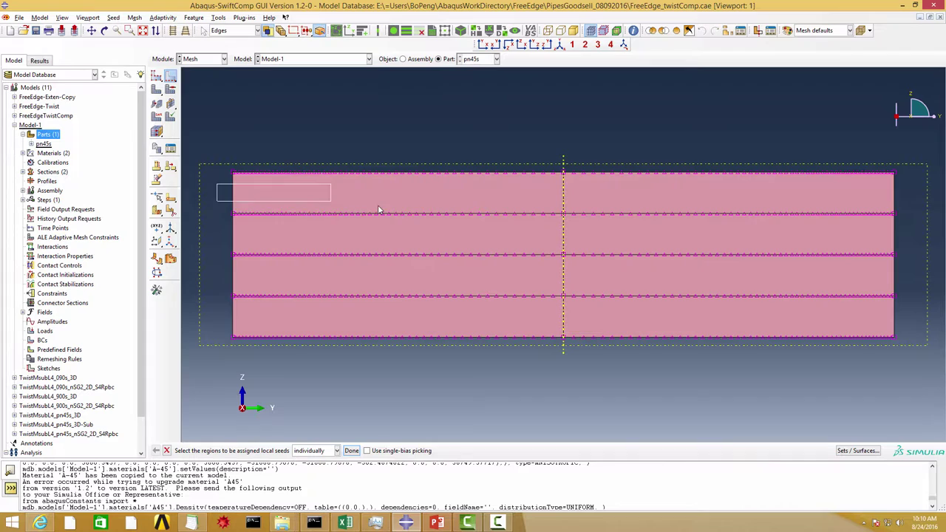
left_click_drag(197, 142, 237, 303)
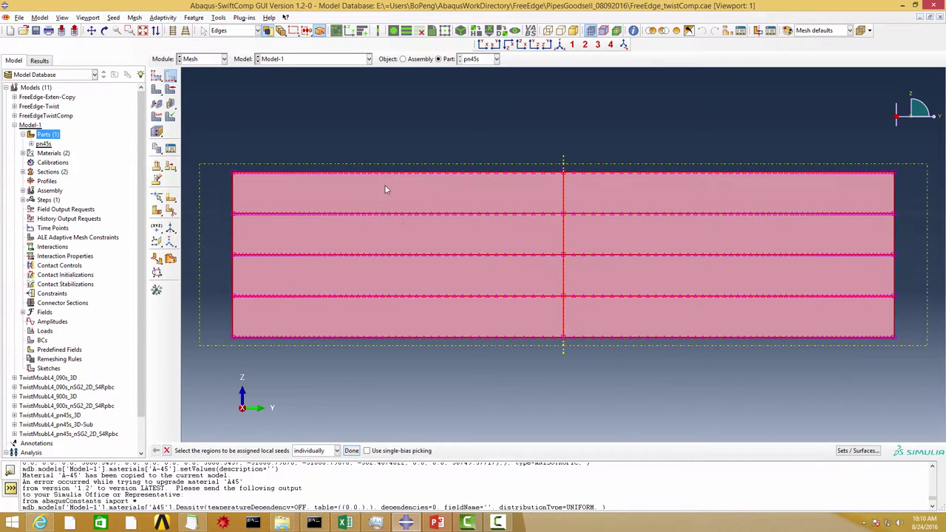
middle_click(760, 397)
left_click(119, 92)
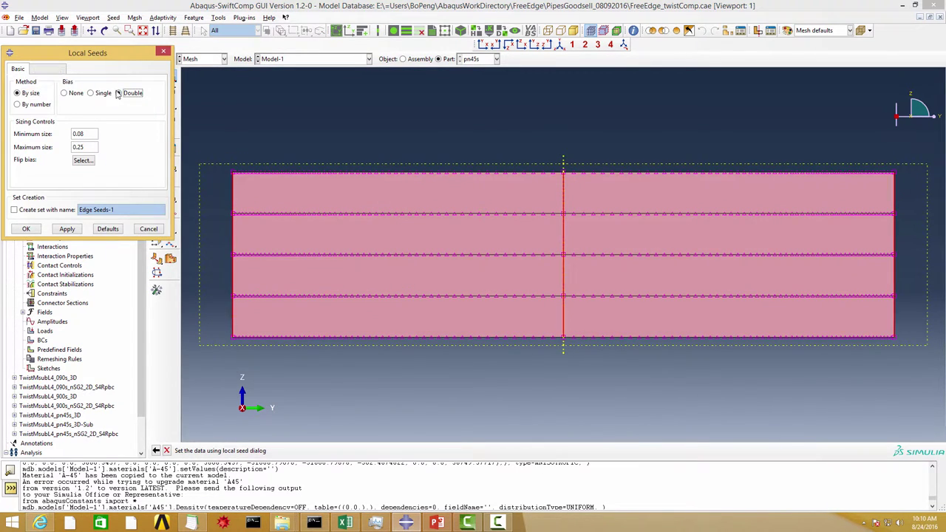
left_click(33, 104)
left_click(26, 230)
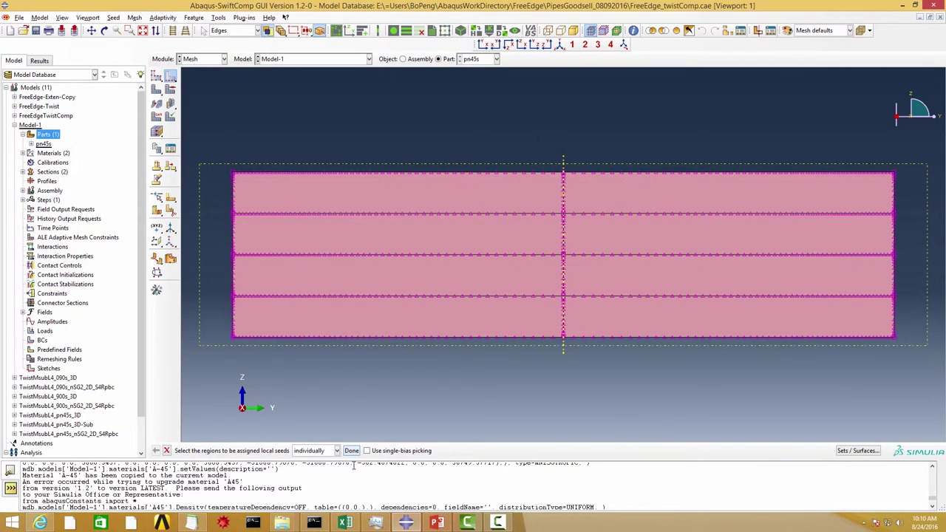
middle_click(329, 346)
left_click(156, 89)
middle_click(252, 116)
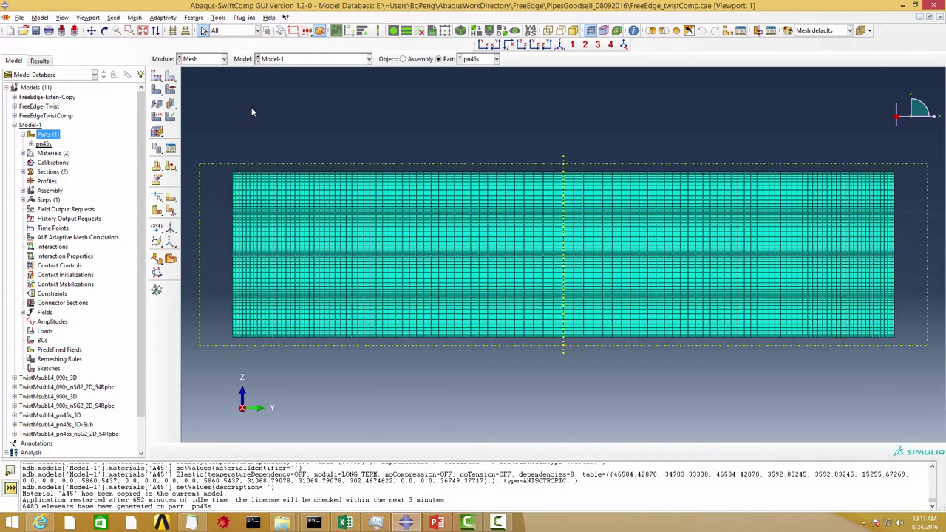
Run a 1D (Beam) homogenization of the meshed pn45s cross-section.
left_click(222, 292)
left_click(884, 290)
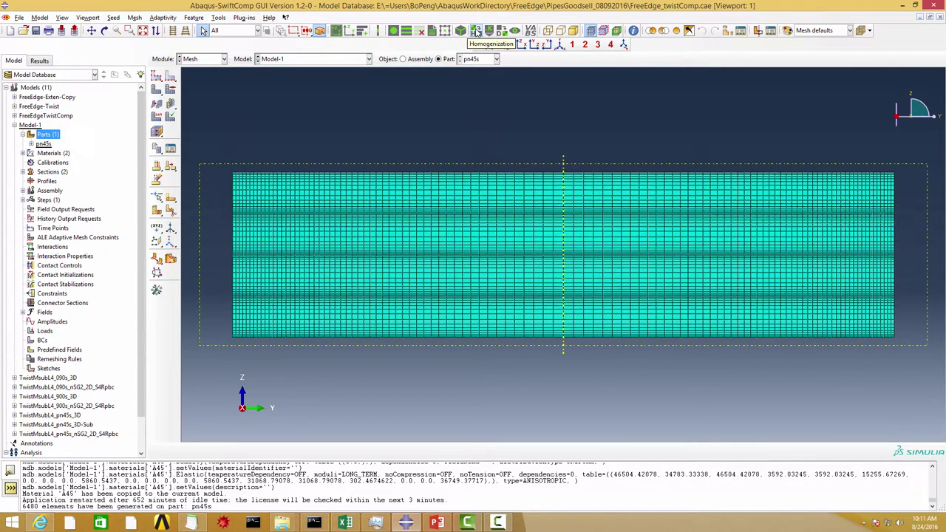
left_click(477, 33)
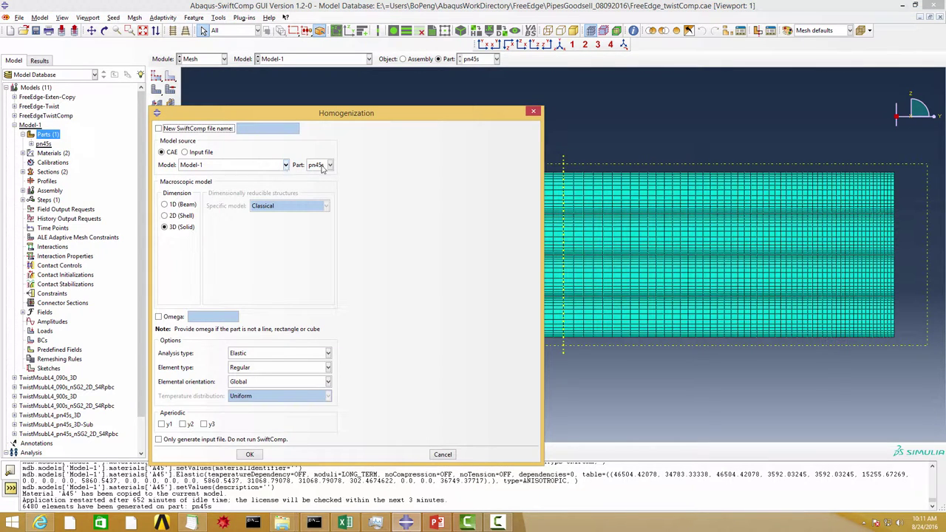
left_click(164, 205)
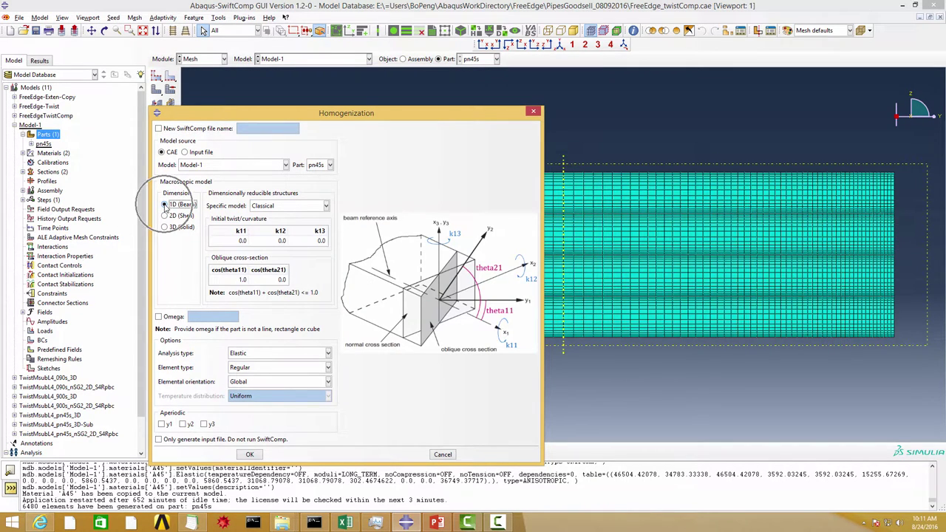
left_click(249, 455)
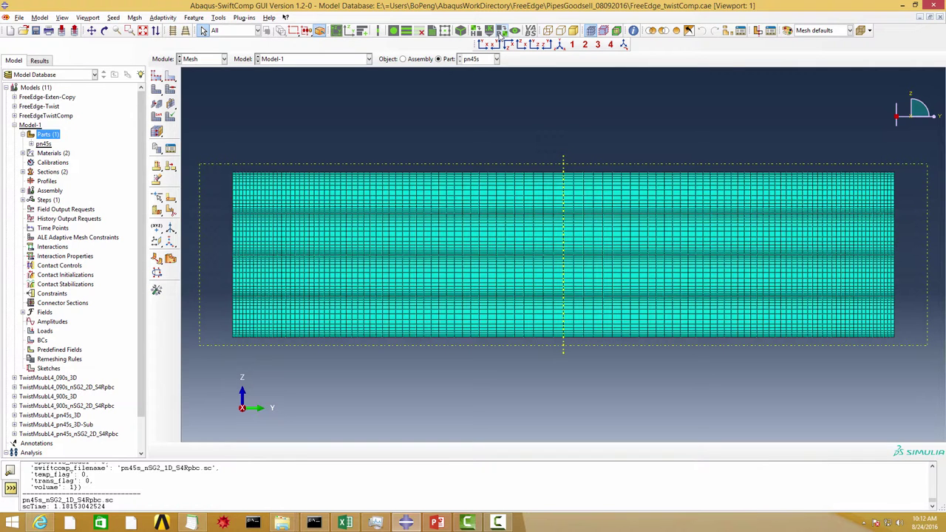
After the homogenization run finishes, open the Dehomogenization settings.
left_click(500, 31)
Dehomogenize pn45s_nSG2_1D_S4Rpbc with kappa11 set to 1.89428E-07.
left_click(495, 45)
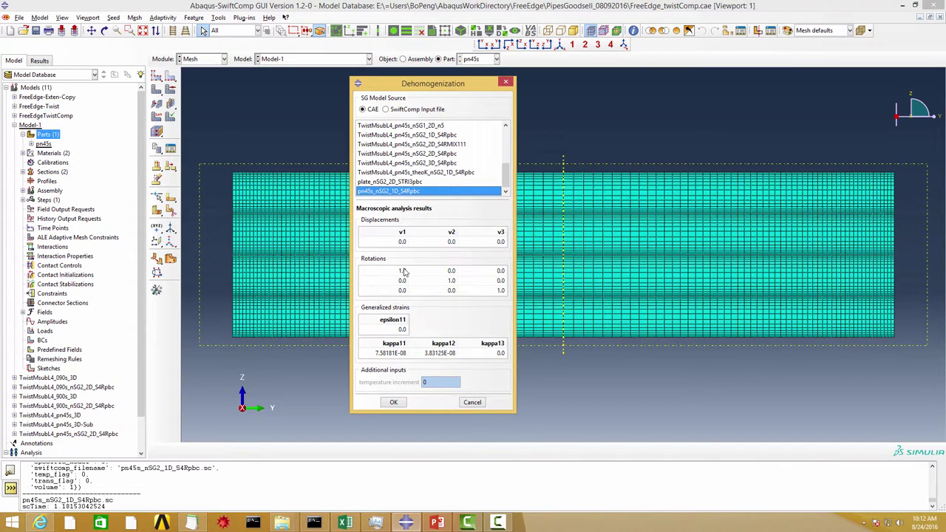
double_click(395, 355)
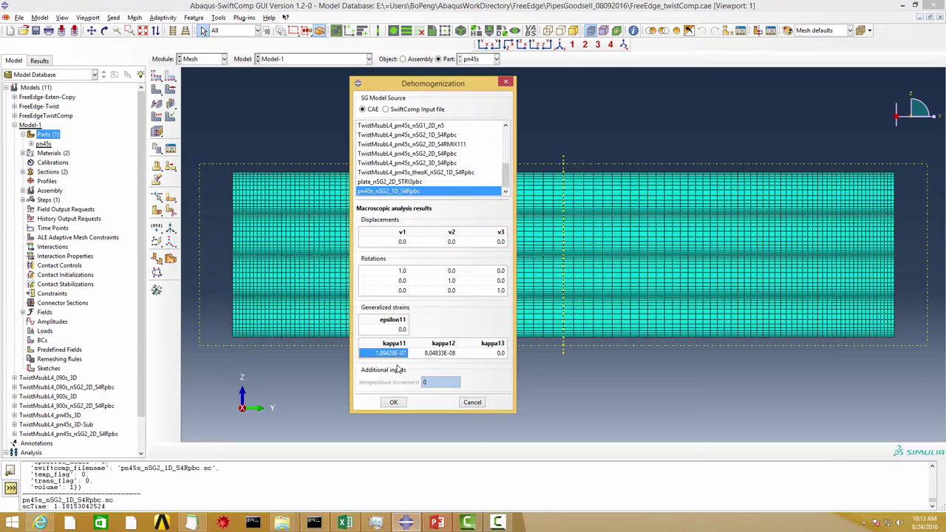
left_click(393, 403)
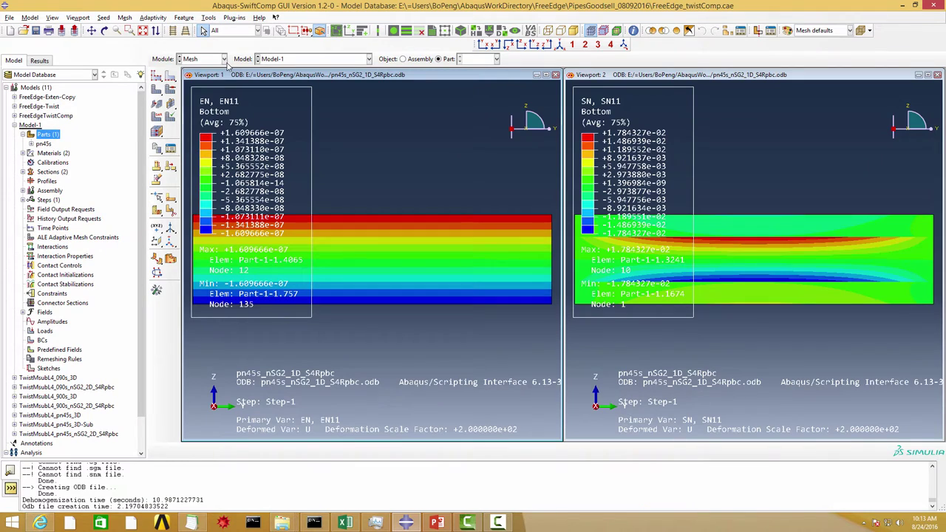
In the Visualization module, plot SN stress, then U displacement magnitude contours.
left_click(224, 59)
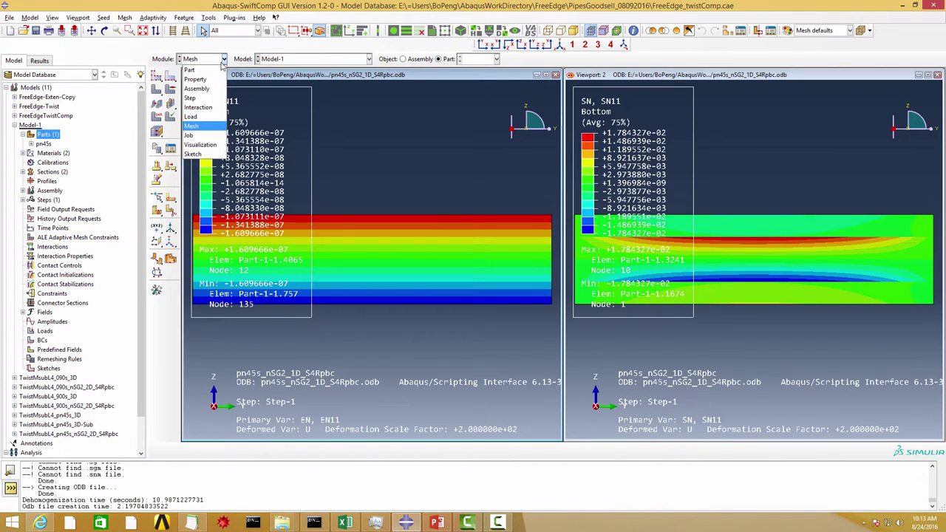
left_click(205, 146)
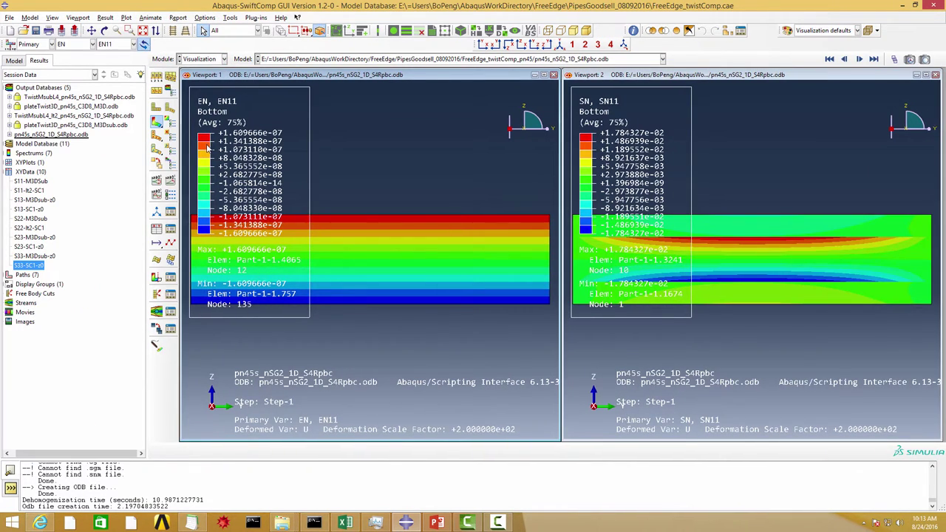
left_click(92, 45)
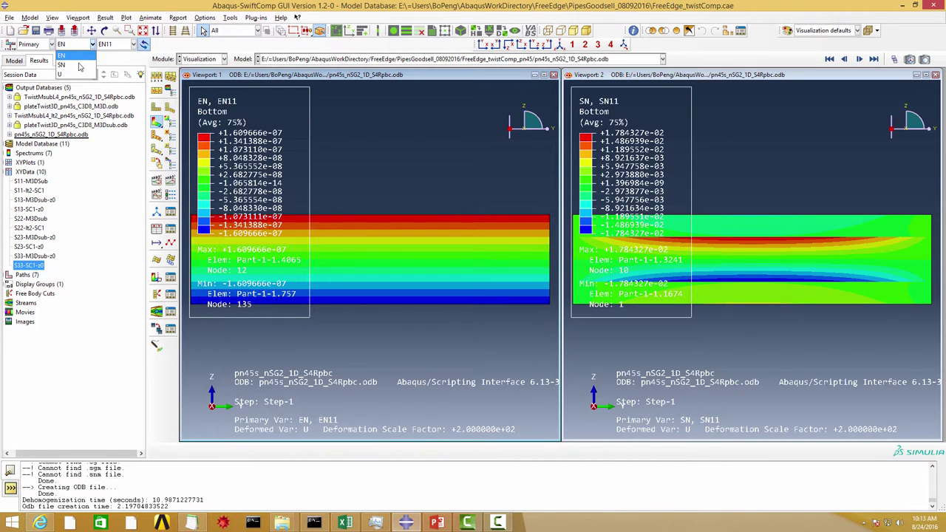
left_click(79, 66)
left_click(92, 46)
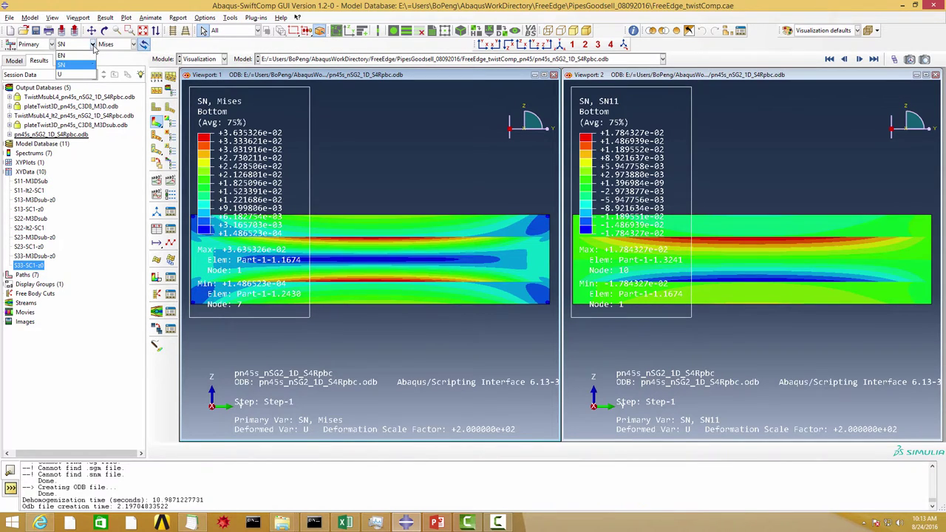
left_click(82, 74)
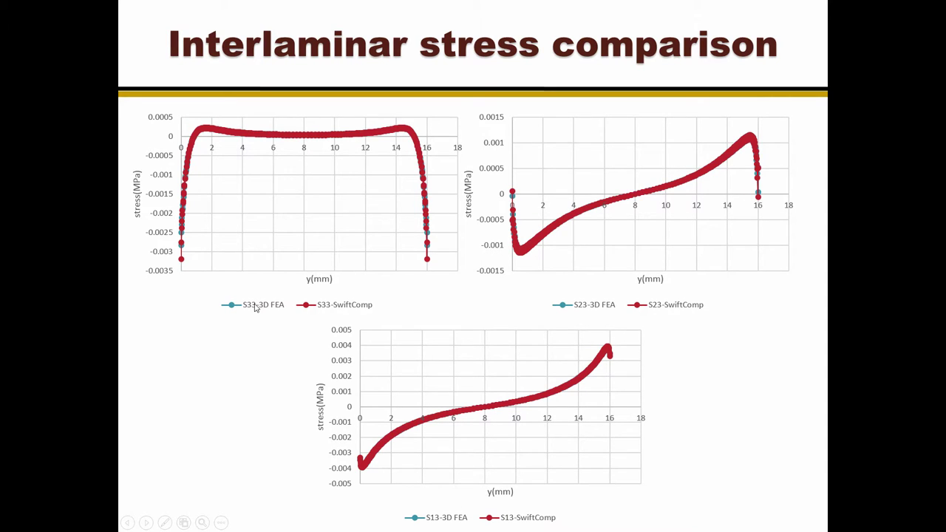
Present the PowerPoint slide comparing SwiftComp S33, S23, S13 against 3D FEA.
key("ctrl")
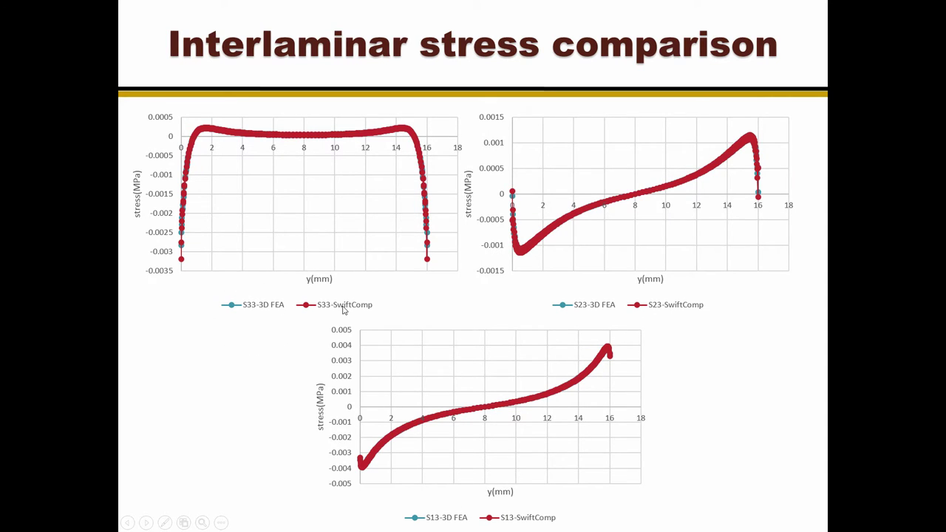